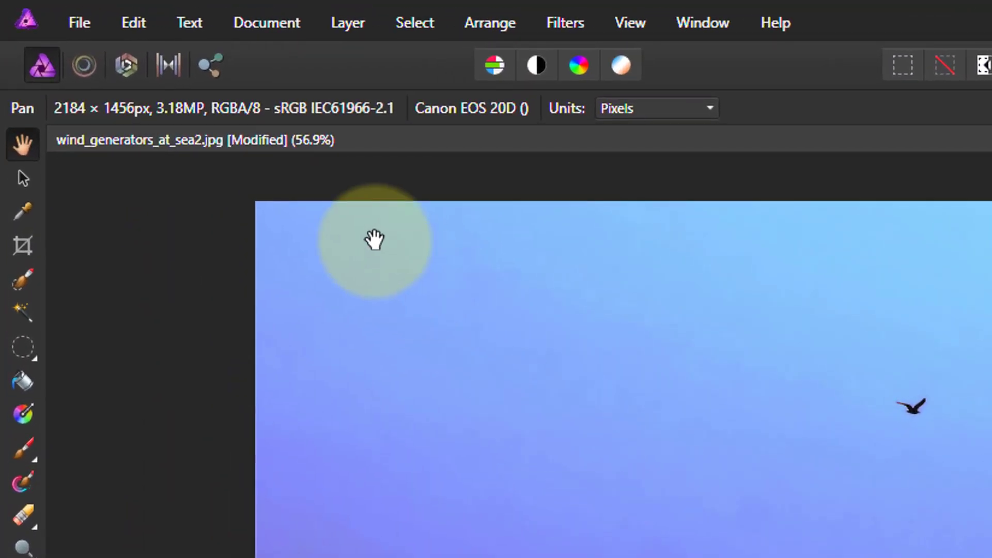
Add a new white fill layer above the background from the Layer menu.
{"action": "left_click", "coordinate": [348, 23]}
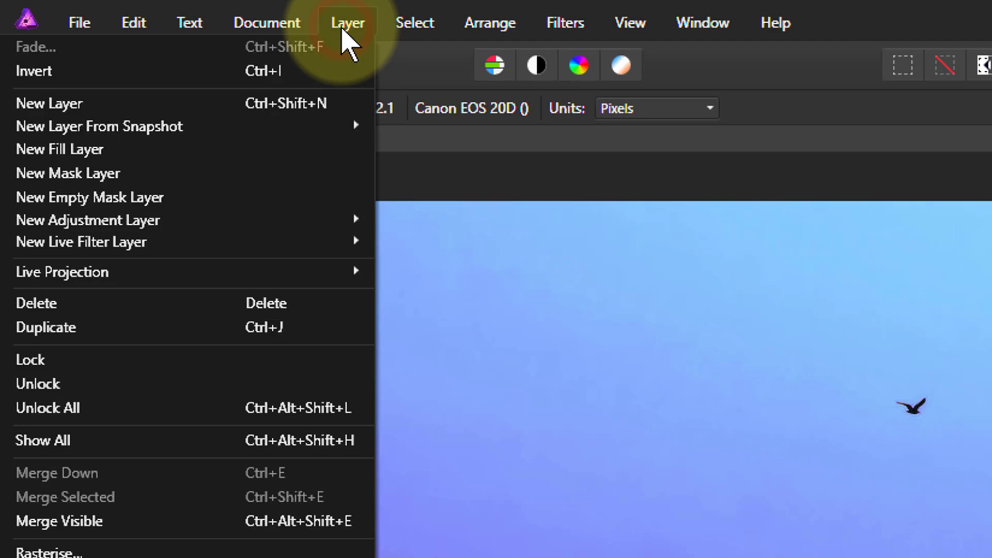
{"action": "left_click", "coordinate": [318, 151]}
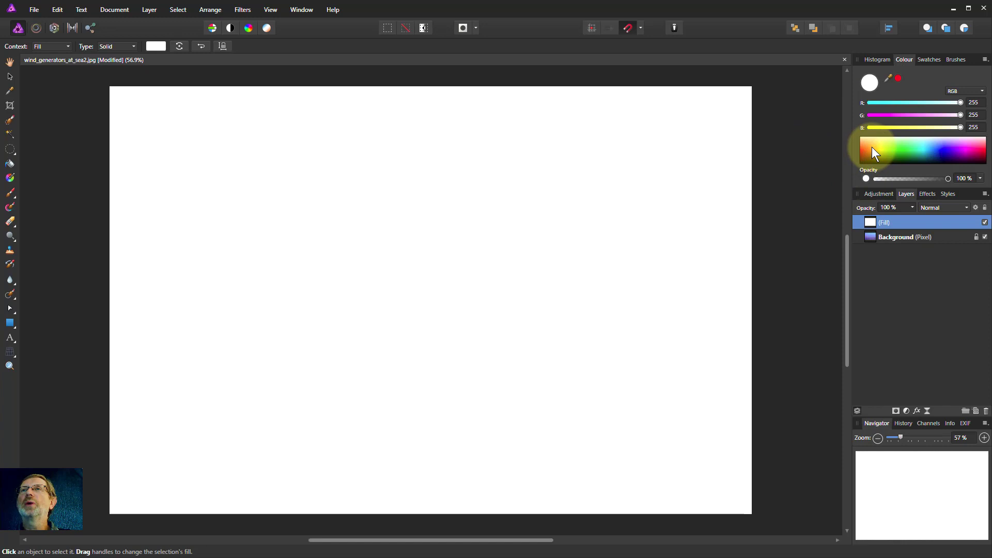
Colour the fill layer orange (255,153,34) and lower its opacity to 50%.
{"action": "mouse_move", "coordinate": [872, 148]}
{"action": "left_mouse_down"}
{"action": "mouse_move", "coordinate": [935, 153]}
{"action": "mouse_move", "coordinate": [871, 153]}
{"action": "left_mouse_up"}
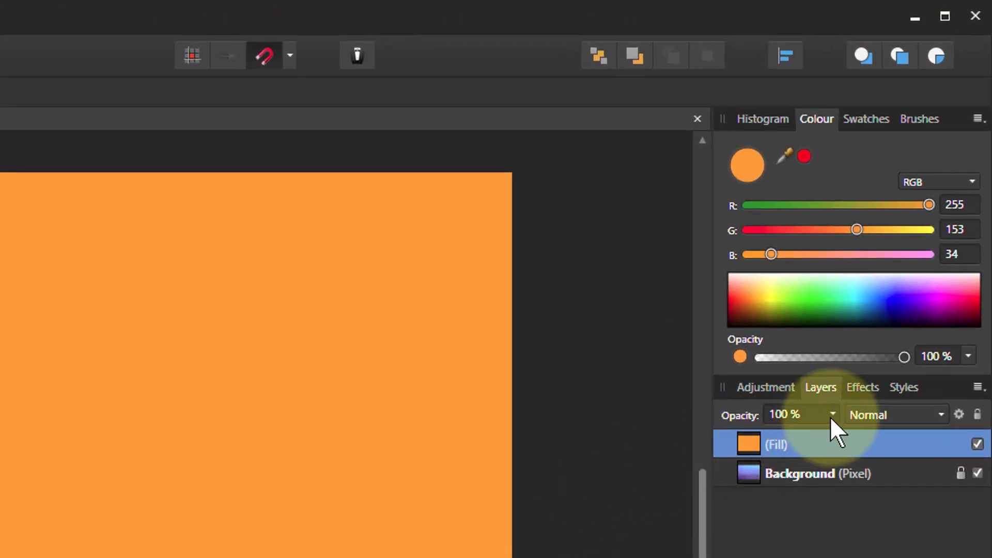
{"action": "left_click_drag", "start_coordinate": [835, 415], "coordinate": [781, 443]}
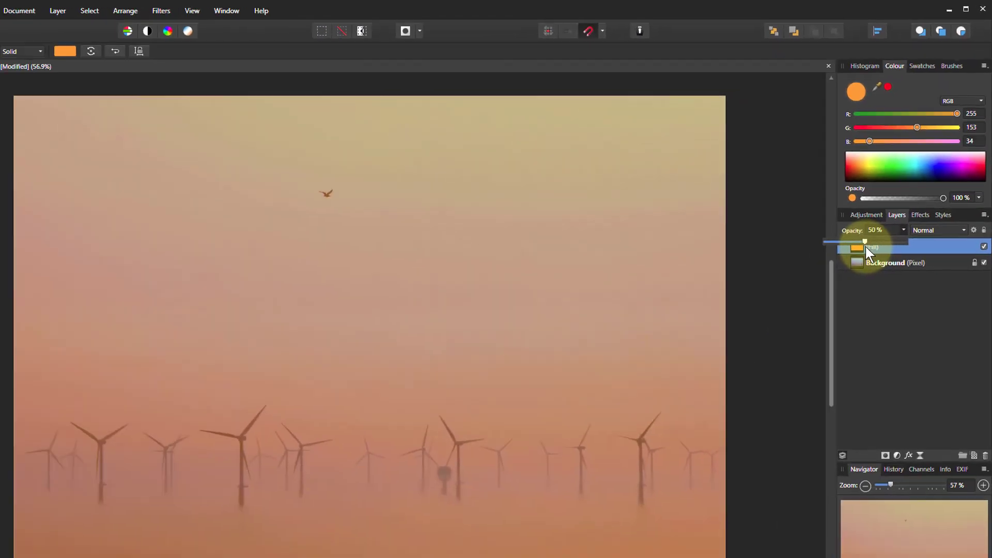
{"action": "mouse_move", "coordinate": [781, 443]}
{"action": "left_mouse_down"}
{"action": "mouse_move", "coordinate": [878, 222]}
{"action": "mouse_move", "coordinate": [866, 223]}
{"action": "mouse_move", "coordinate": [876, 222]}
{"action": "left_mouse_up"}
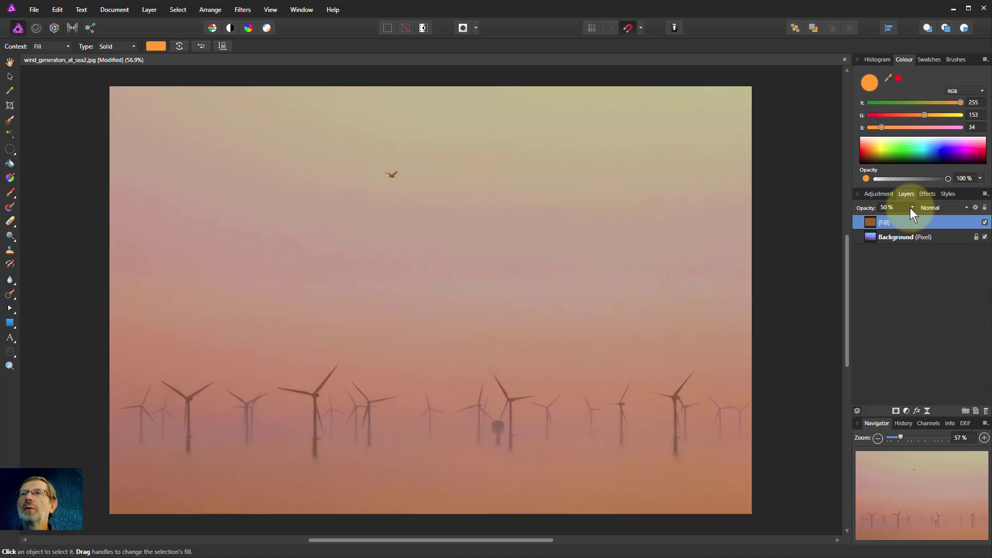
Restore the fill layer to 100% opacity and set its blend mode to Overlay.
{"action": "left_click", "coordinate": [912, 208]}
{"action": "left_click_drag", "start_coordinate": [914, 221], "coordinate": [973, 221]}
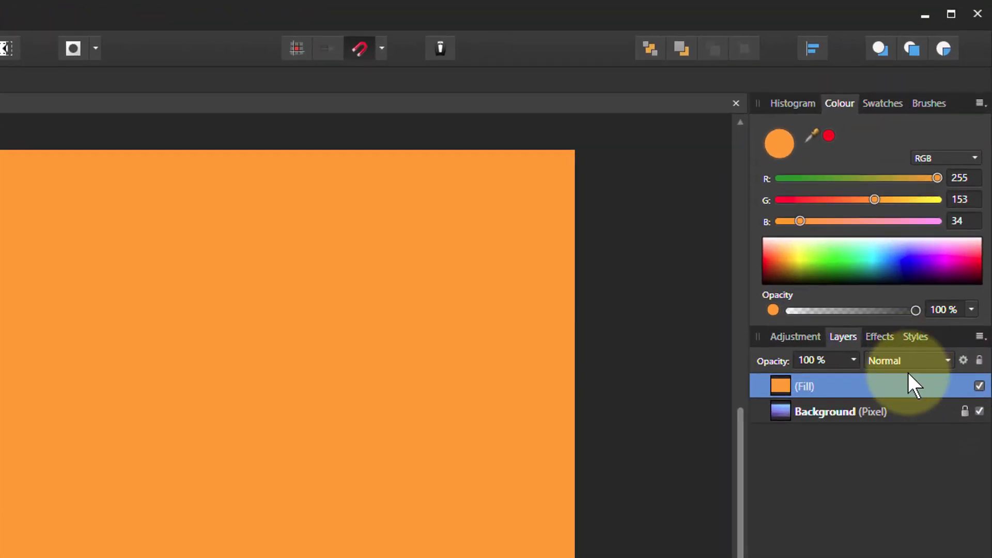
{"action": "left_click", "coordinate": [946, 360]}
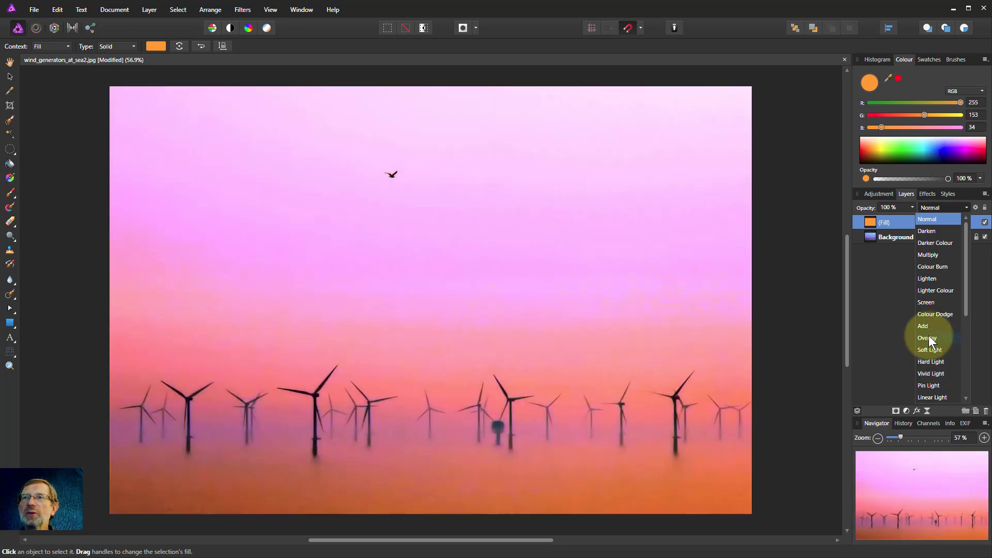
{"action": "left_click", "coordinate": [928, 338]}
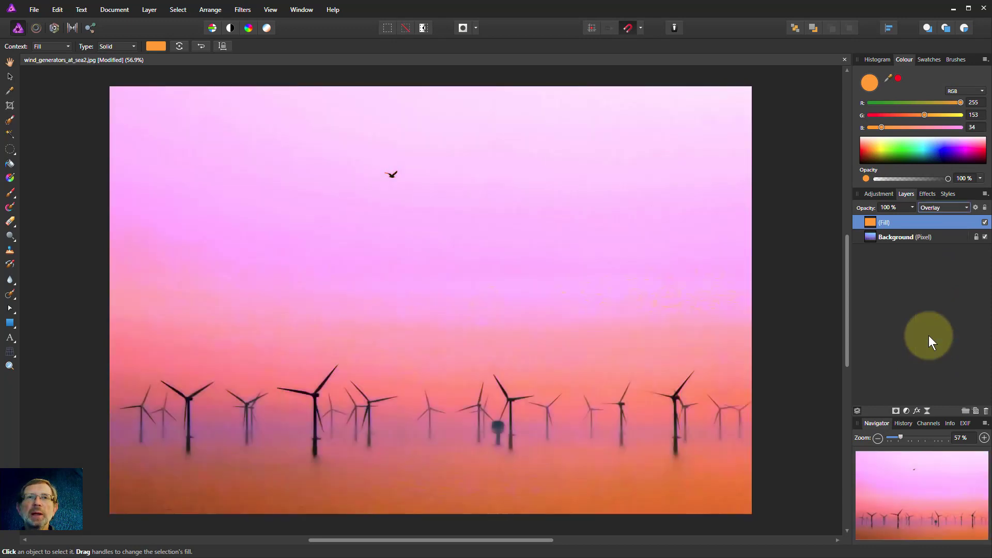
{"action": "left_click", "coordinate": [912, 208]}
Bring the Overlay fill layer's opacity down to about 71%.
{"action": "left_click_drag", "start_coordinate": [910, 224], "coordinate": [892, 223]}
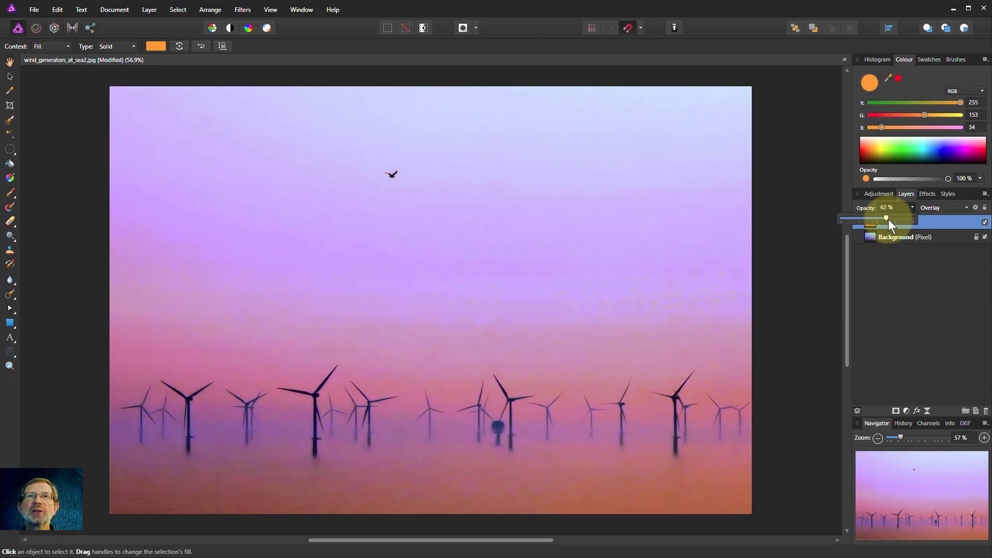
{"action": "left_click_drag", "start_coordinate": [889, 224], "coordinate": [890, 225]}
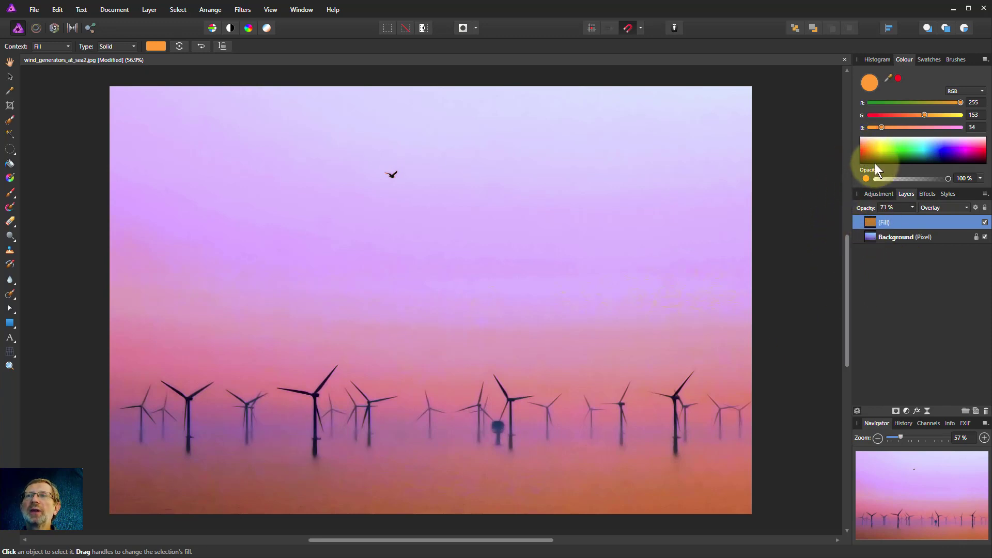
Recolour the Overlay fill to salmon orange-red (255,116,82) in the Colour spectrum.
{"action": "mouse_move", "coordinate": [875, 154]}
{"action": "left_mouse_down"}
{"action": "mouse_move", "coordinate": [862, 151]}
{"action": "mouse_move", "coordinate": [866, 139]}
{"action": "mouse_move", "coordinate": [864, 151]}
{"action": "left_mouse_up"}
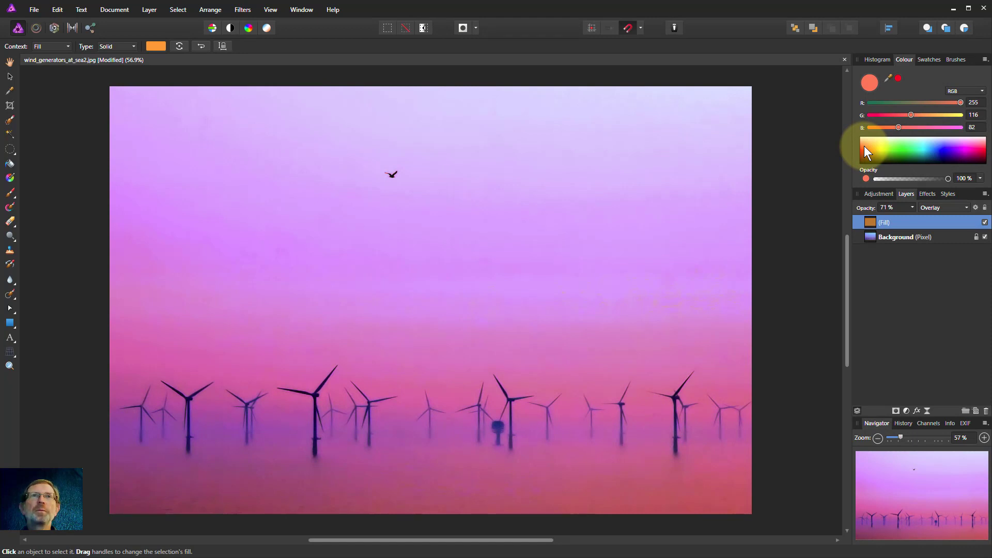
{"action": "left_click_drag", "start_coordinate": [864, 146], "coordinate": [864, 146]}
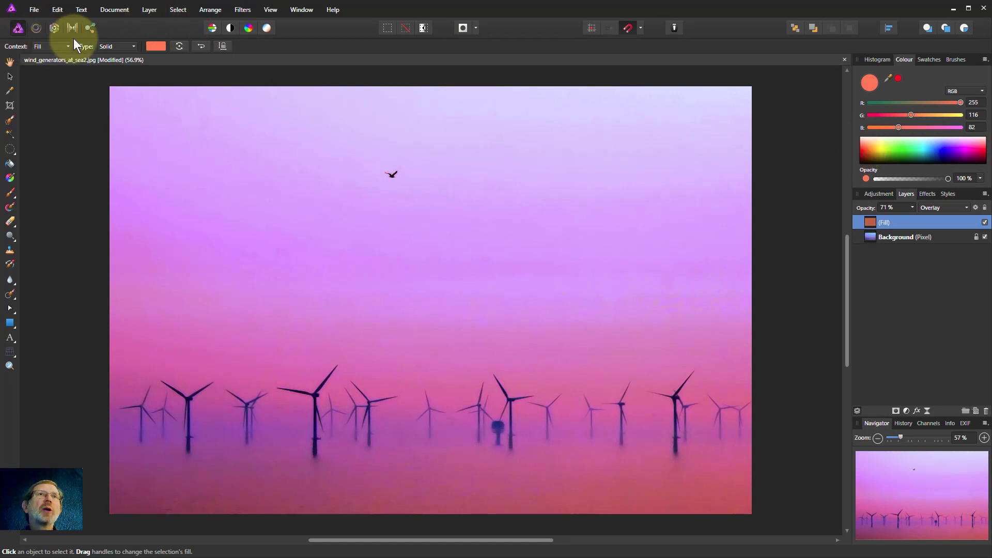